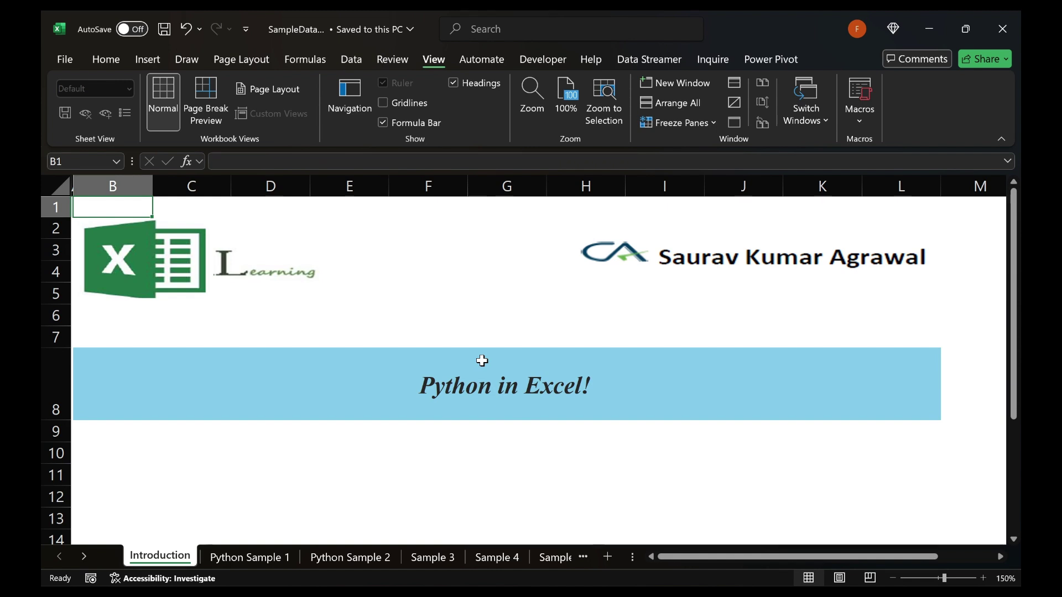
# Step: Go to the Python Sample 1 sheet and select its linear regression plot to inspect what it references
pyautogui.hotkey('ctrl', 'pagedown')
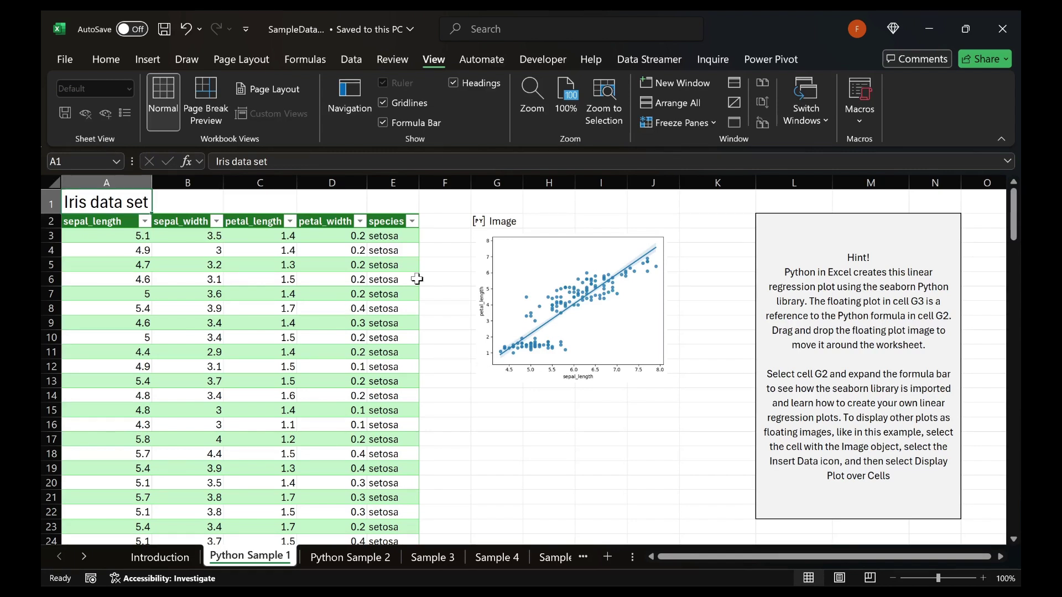
pyautogui.click(548, 273)
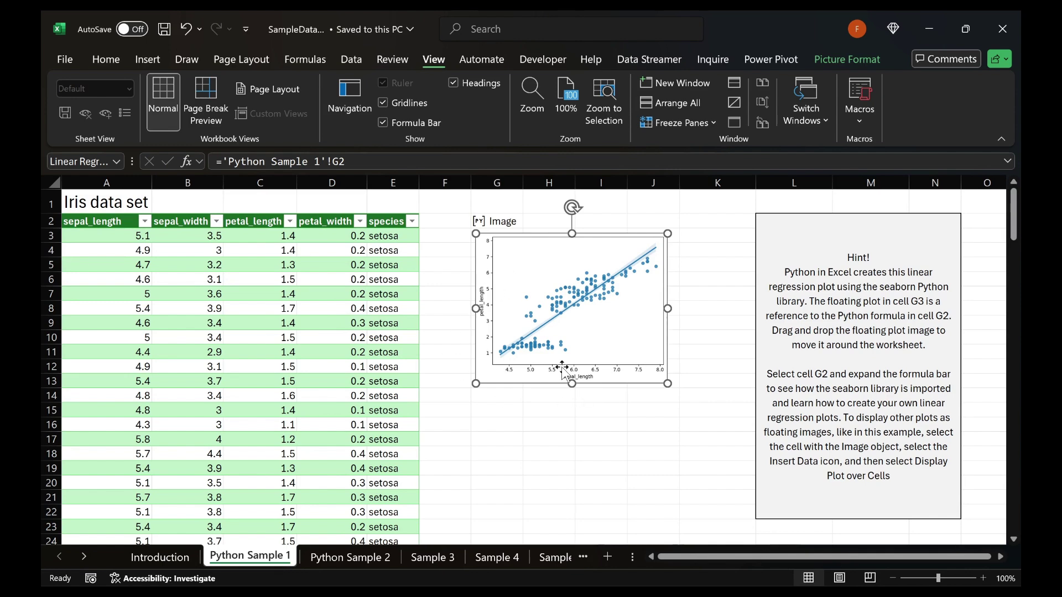
# Step: On the Python Sample 2 sheet, select the describe() output in G4:K12 and go through its statistic labels from count to max
pyautogui.hotkey('ctrl', 'pagedown')
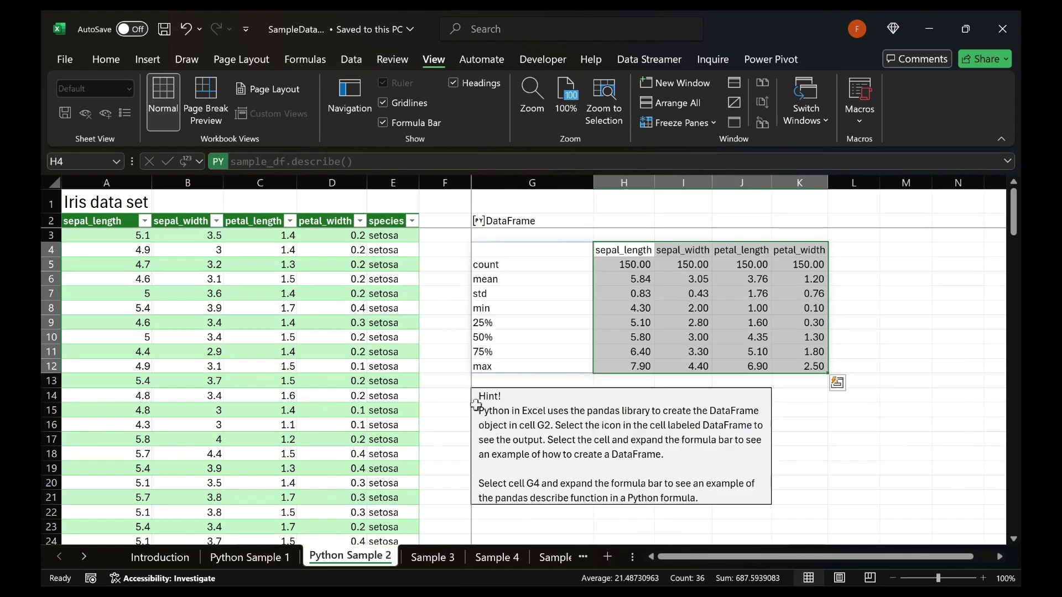
pyautogui.click(503, 252)
pyautogui.moveTo(503, 253); pyautogui.dragTo(798, 370)
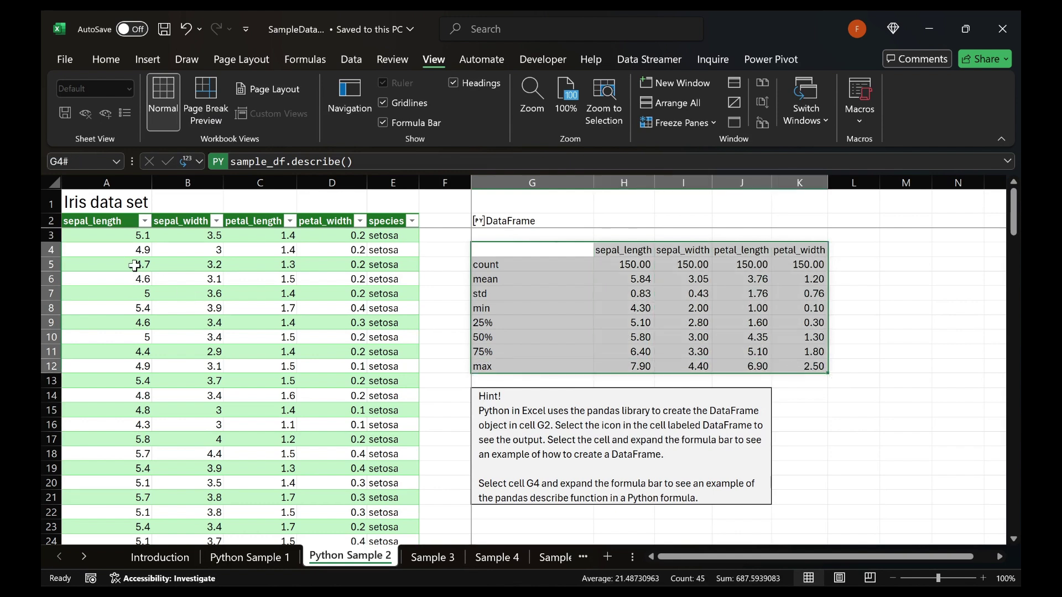
pyautogui.click(532, 263)
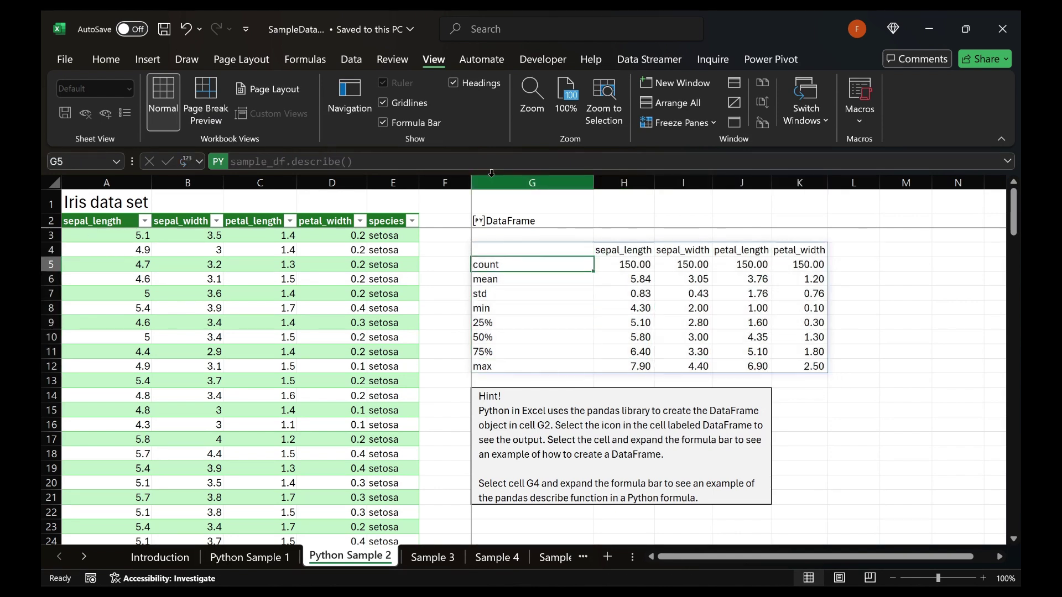
pyautogui.press('Down')
pyautogui.press('Down')
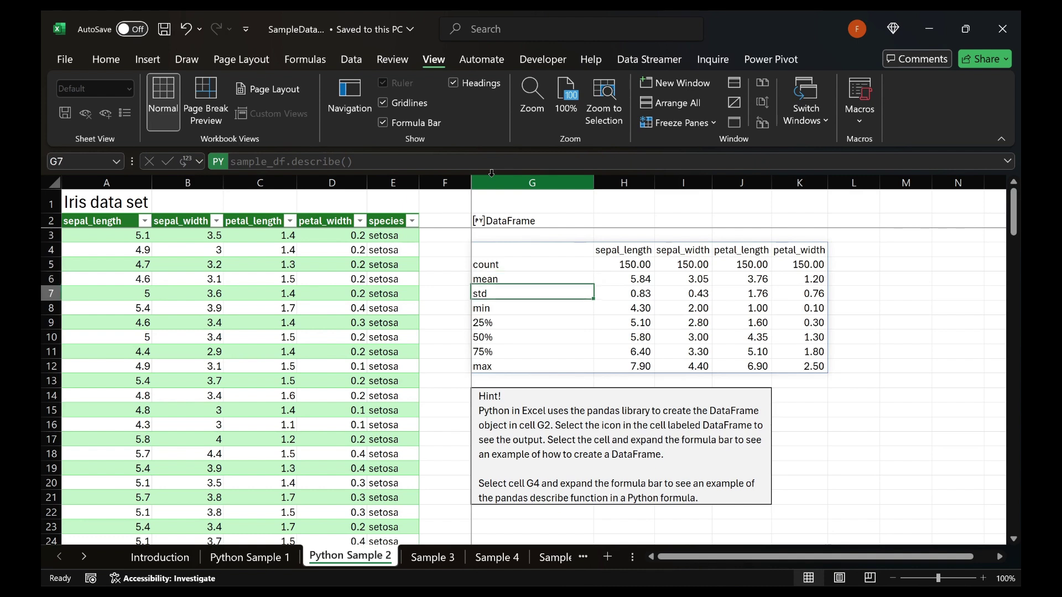
pyautogui.press('Down')
pyautogui.press('Down')
pyautogui.press('Down')
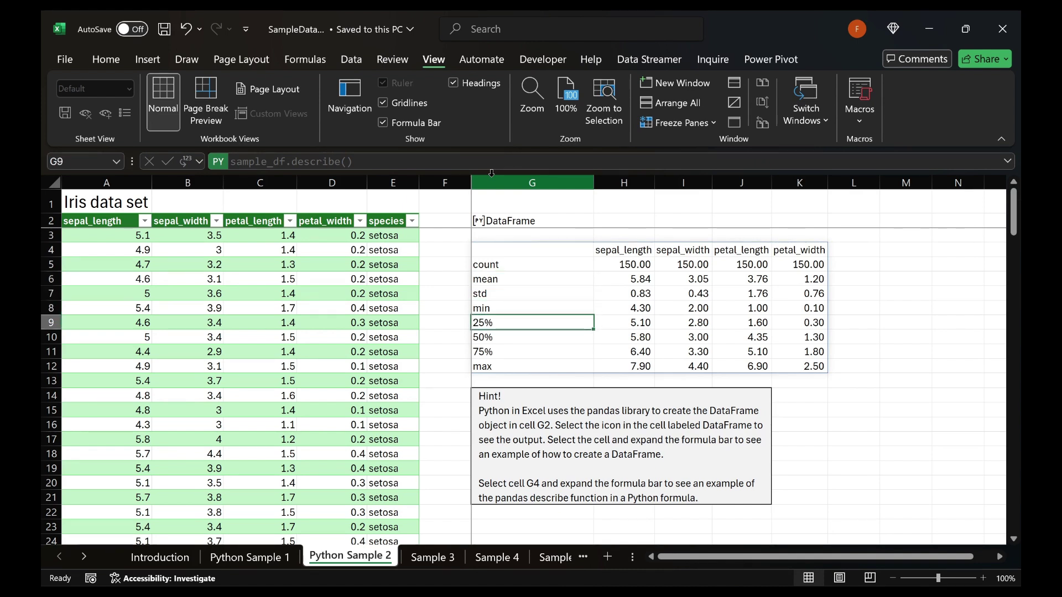
pyautogui.press('Down')
pyautogui.press('Down')
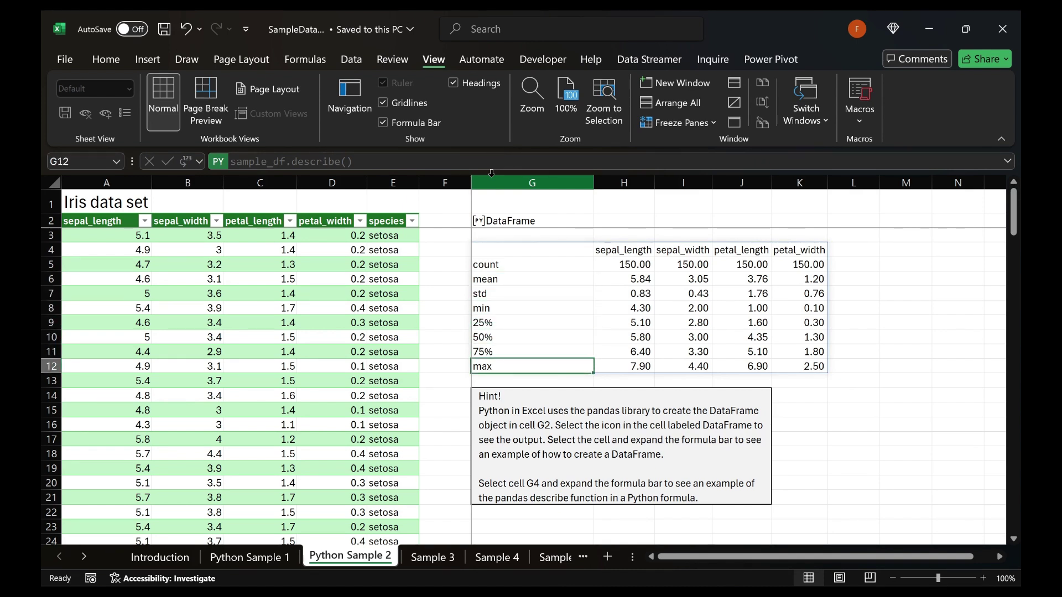
# Step: View the scatter plot on Sample 3 and select the correlation matrix values H3:K6 on Sample 4
pyautogui.hotkey('ctrl', 'pagedown')
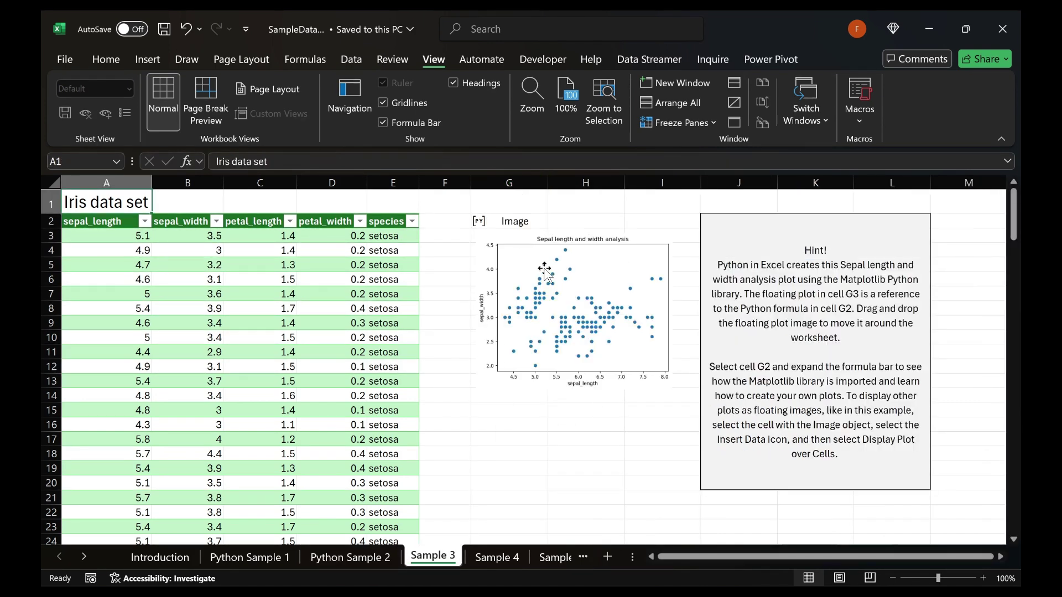
pyautogui.hotkey('ctrl', 'pagedown')
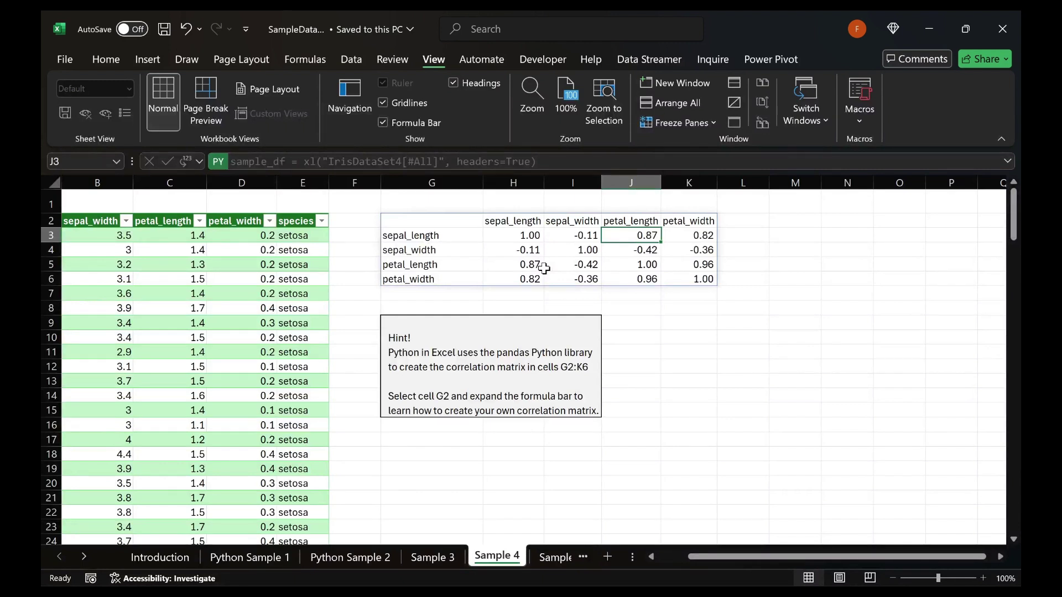
pyautogui.press('Left')
pyautogui.press('Left')
pyautogui.hotkey('ctrl', 'shift', 'Right')
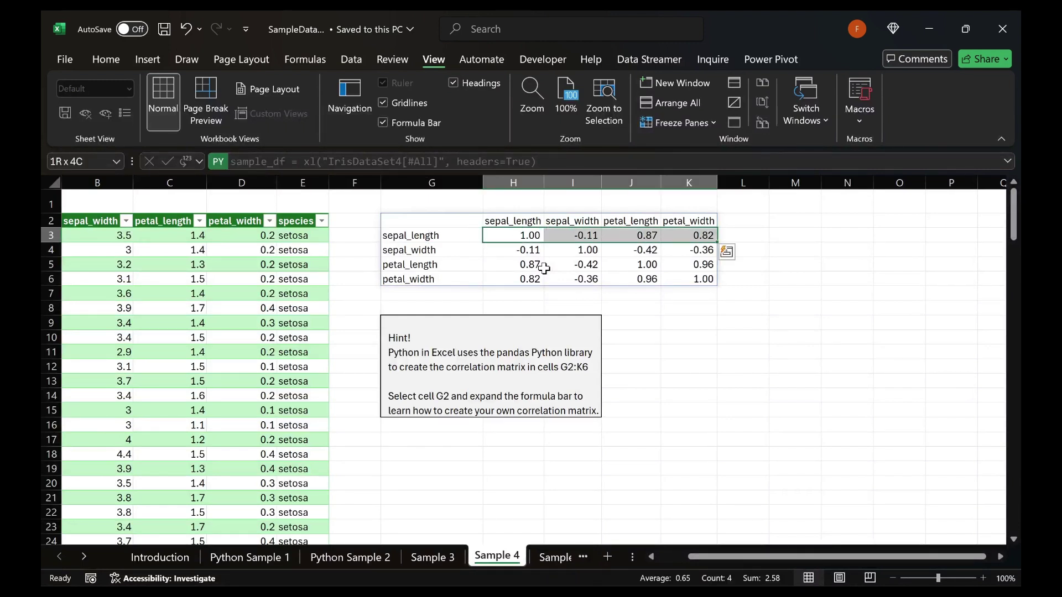
pyautogui.hotkey('ctrl', 'shift', 'Down')
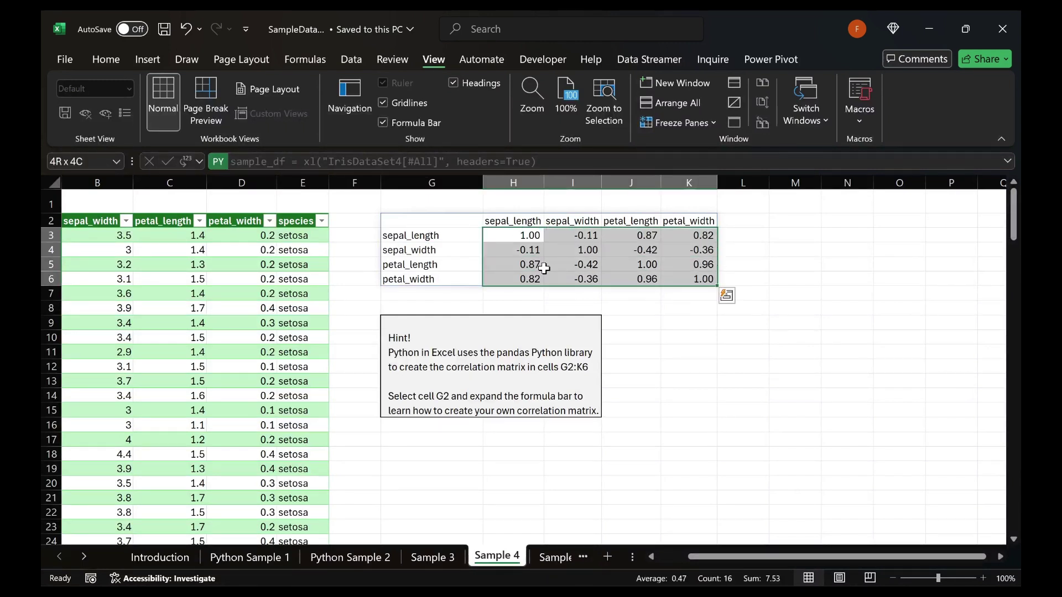
# Step: Examine the pair plot on Sample 5 and select cell G2 to view the Python formula behind it
pyautogui.hotkey('ctrl', 'pagedown')
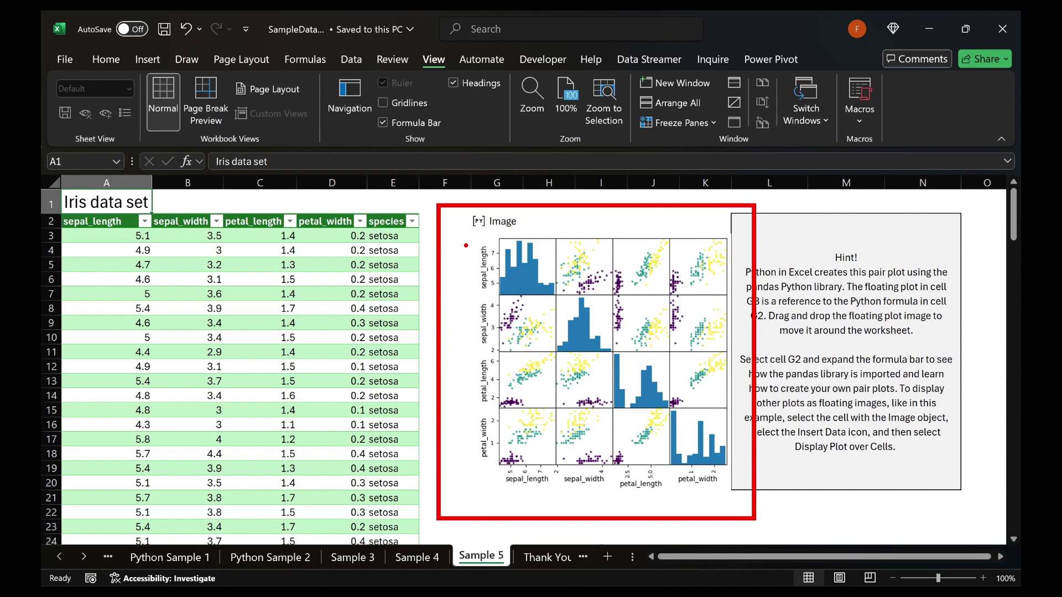
pyautogui.moveTo(466, 245)
pyautogui.mouseDown()
pyautogui.moveTo(477, 486)
pyautogui.moveTo(530, 506)
pyautogui.moveTo(746, 501)
pyautogui.mouseUp()
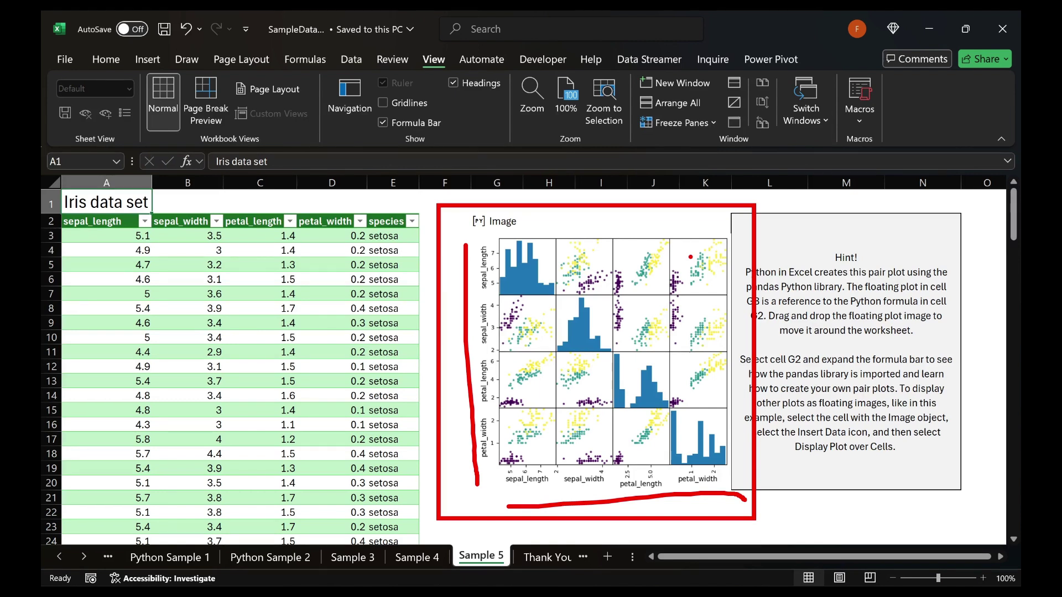
pyautogui.press('Escape')
pyautogui.click(499, 222)
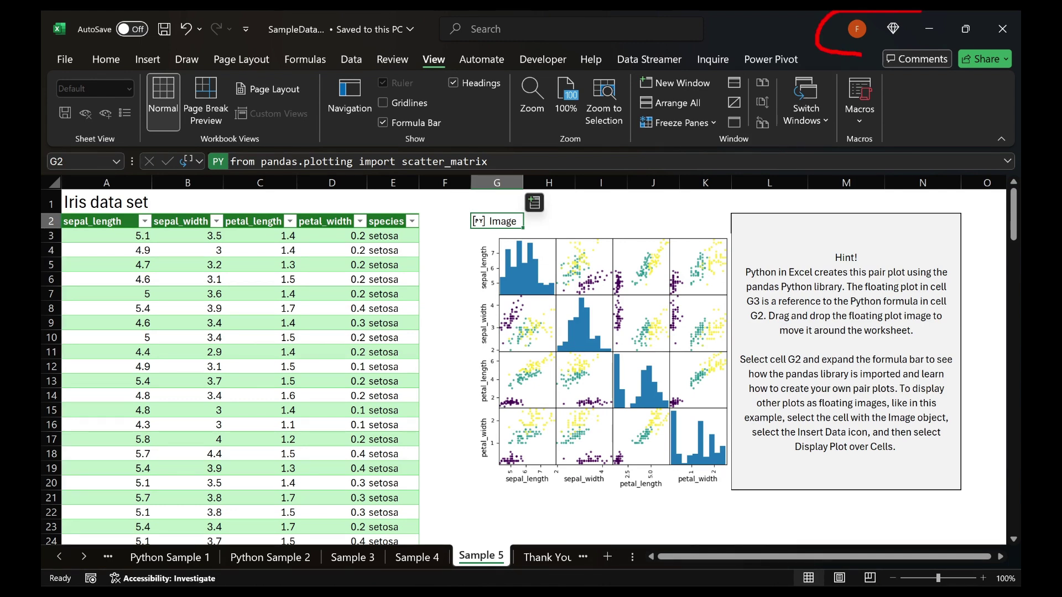
pyautogui.moveTo(862, 54); pyautogui.dragTo(909, 13)
pyautogui.press('Escape')
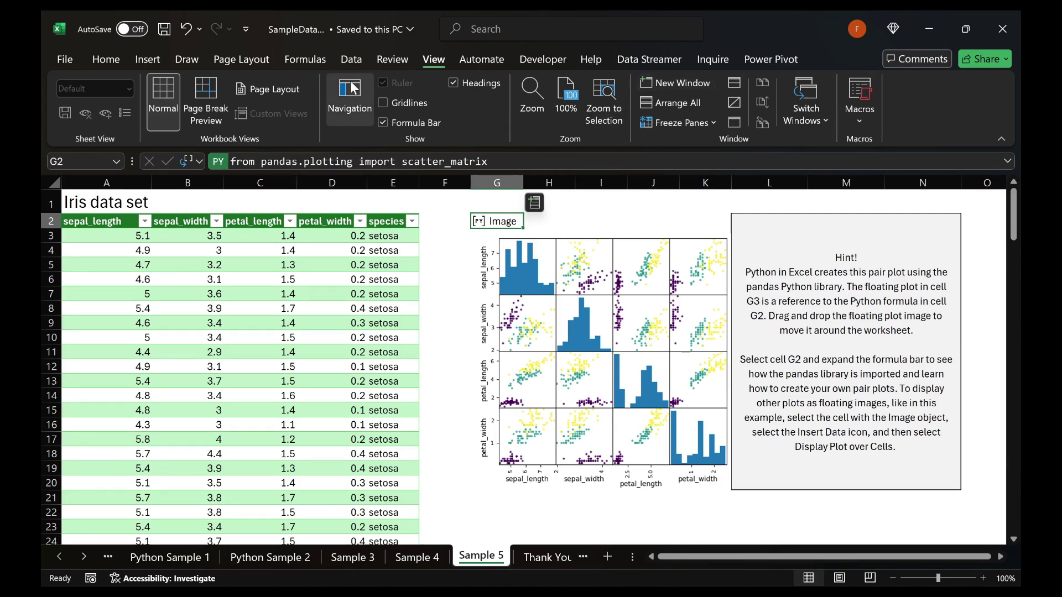
# Step: Start Insert Python and insert the ready-made sample that produces a matrix of plots for pairs of variables
pyautogui.click(348, 62)
pyautogui.click(290, 65)
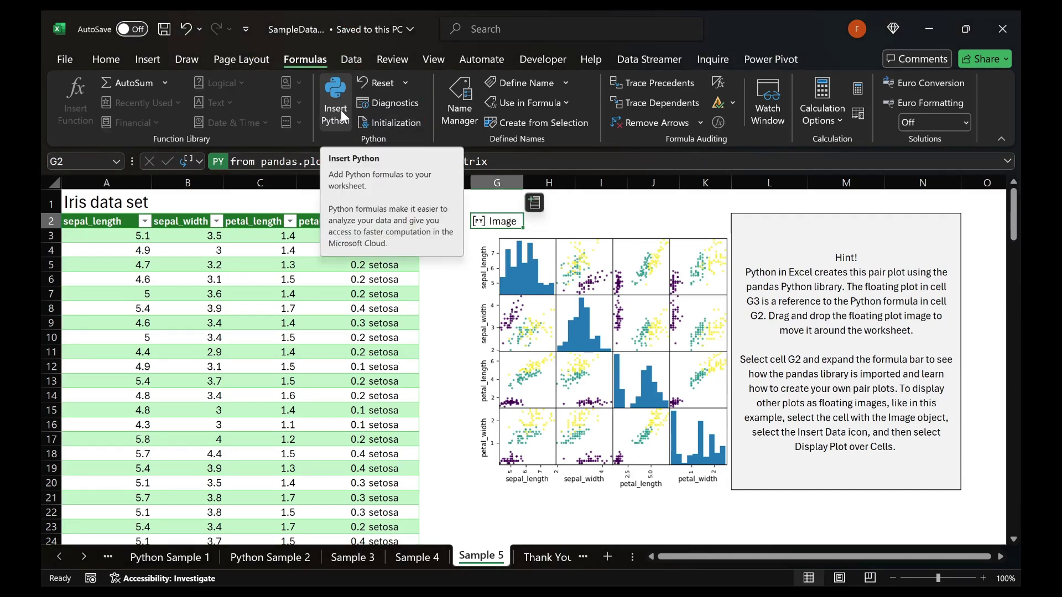
pyautogui.click(340, 110)
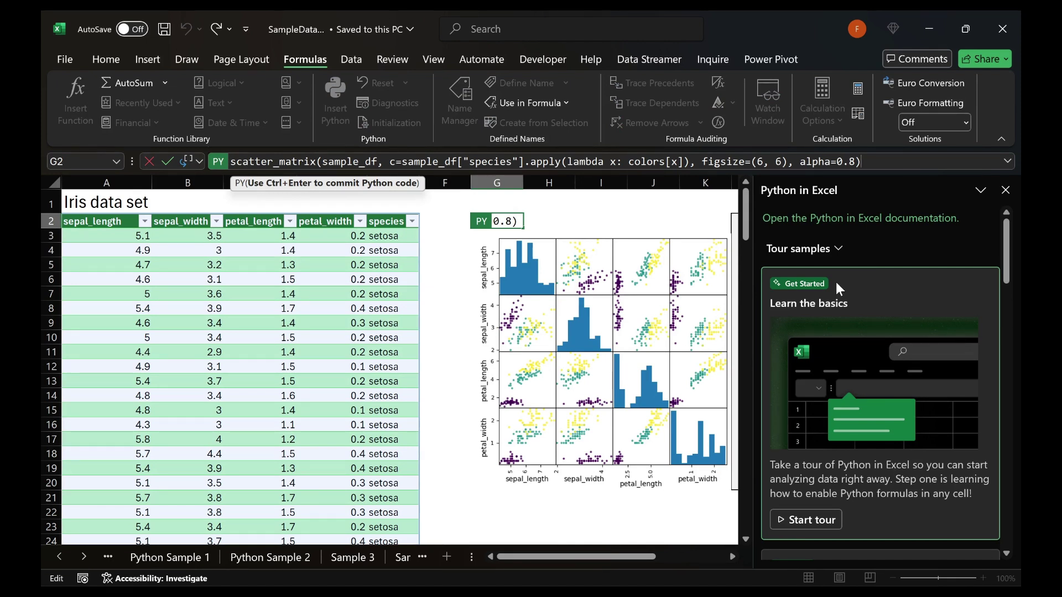
pyautogui.scroll(-5, 868, 342)
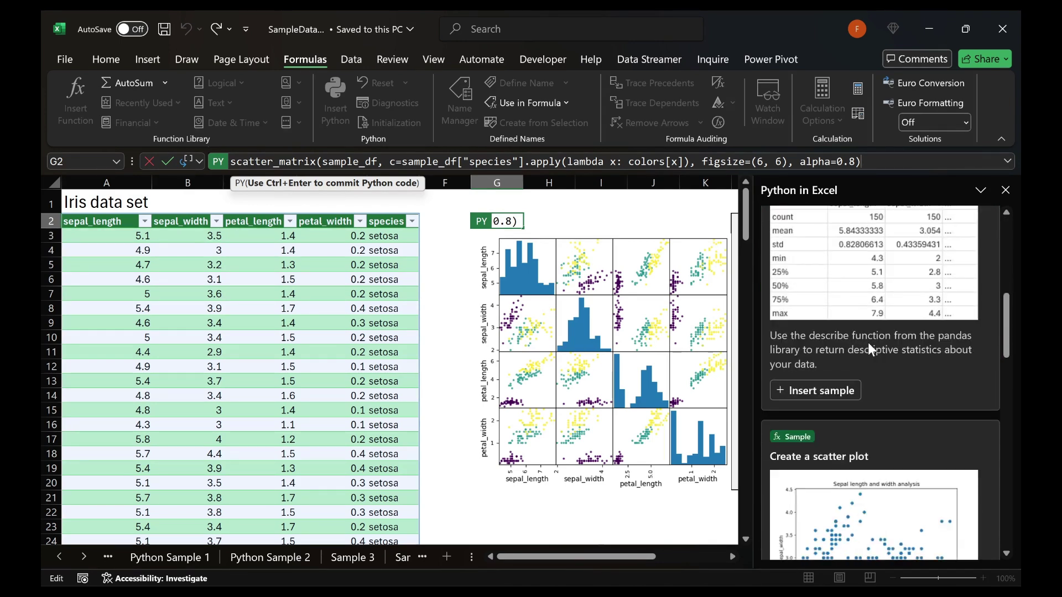
pyautogui.scroll(-7, 867, 343)
pyautogui.scroll(-5, 871, 350)
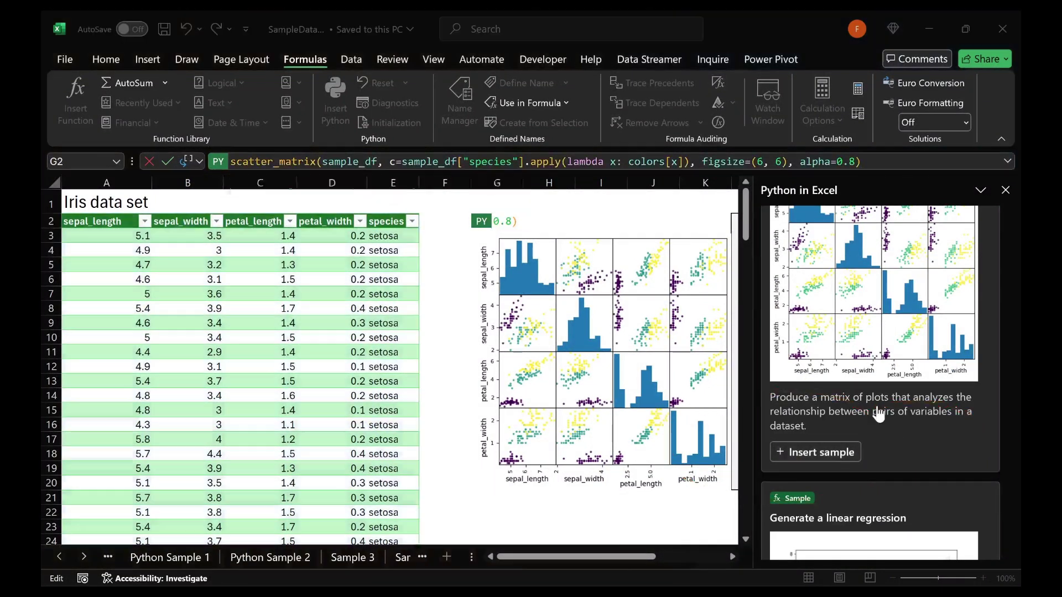
pyautogui.click(812, 453)
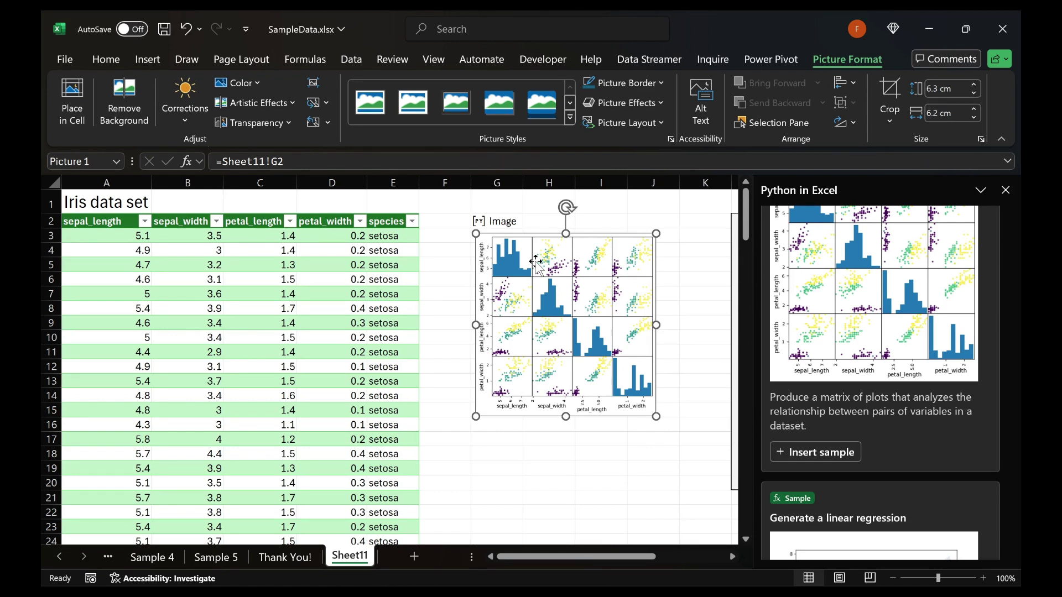
# Step: Switch to the Thank You! sheet and close the Python in Excel samples
pyautogui.hotkey('ctrl', 'pageup')
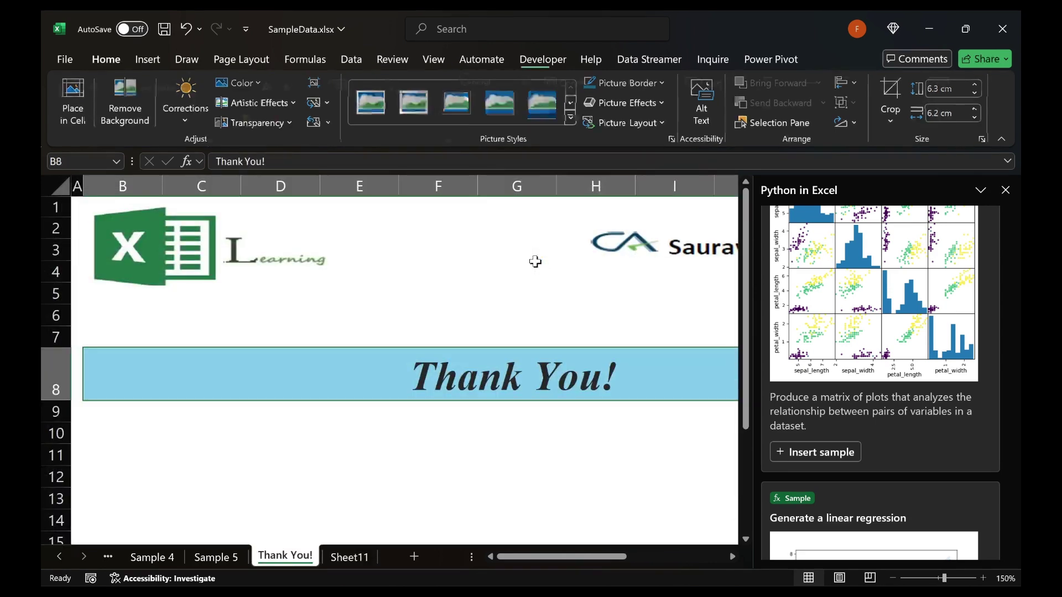
pyautogui.click(1006, 190)
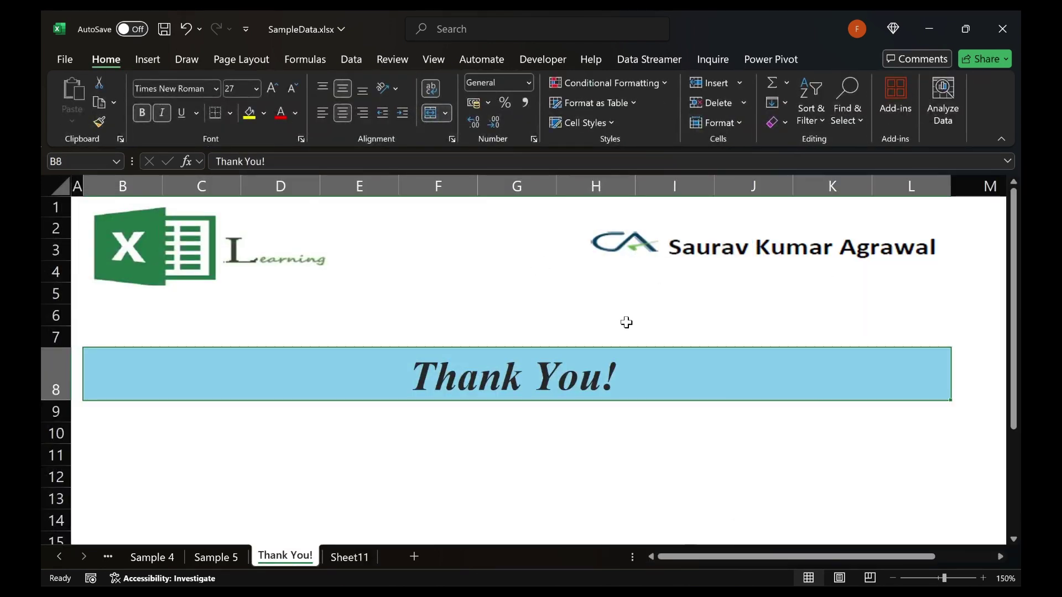